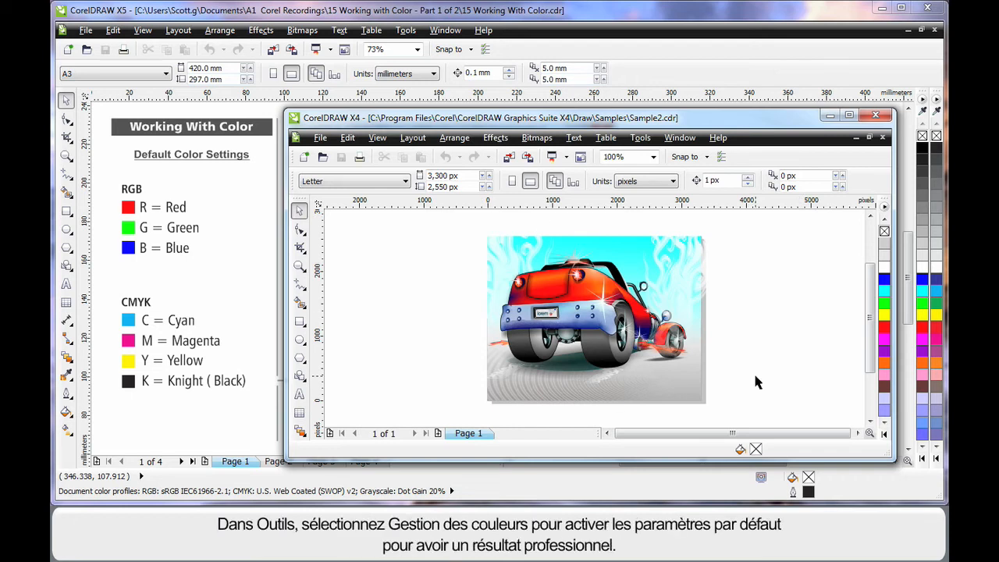
Set color management to Optimized for professional output in CorelDRAW X4 and minimize its window.
{"action": "left_click", "coordinate": [640, 145]}
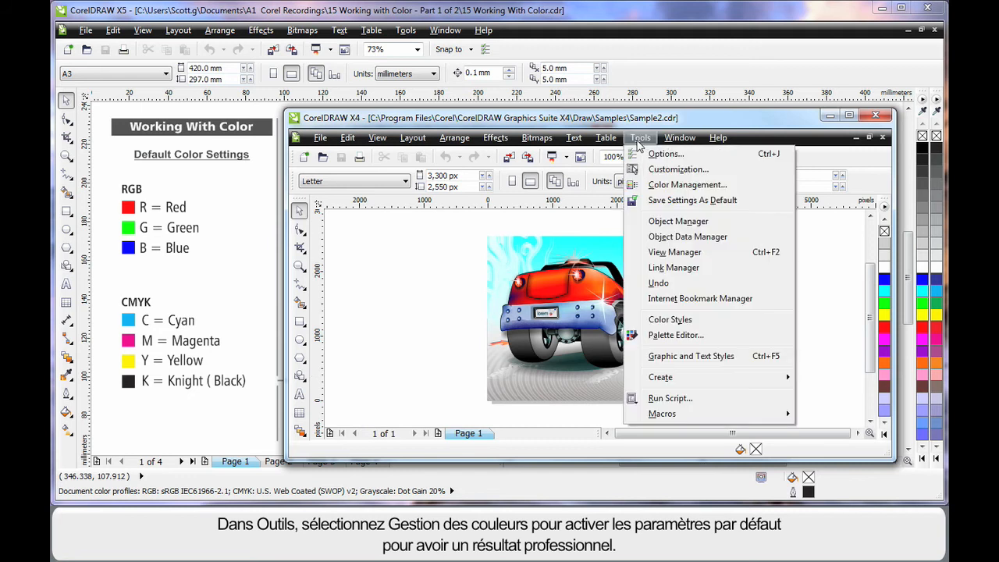
{"action": "left_click", "coordinate": [640, 189]}
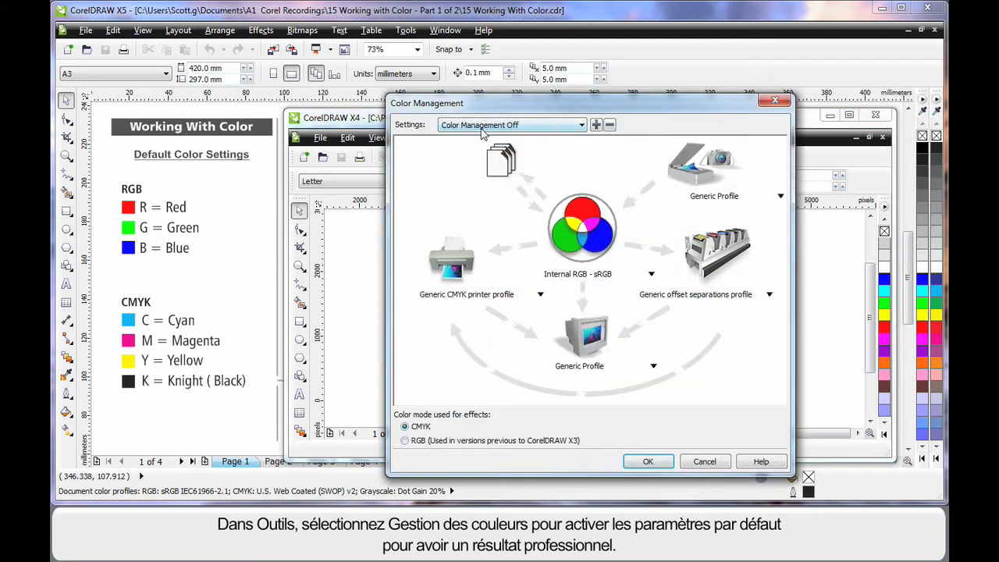
{"action": "left_click", "coordinate": [581, 126]}
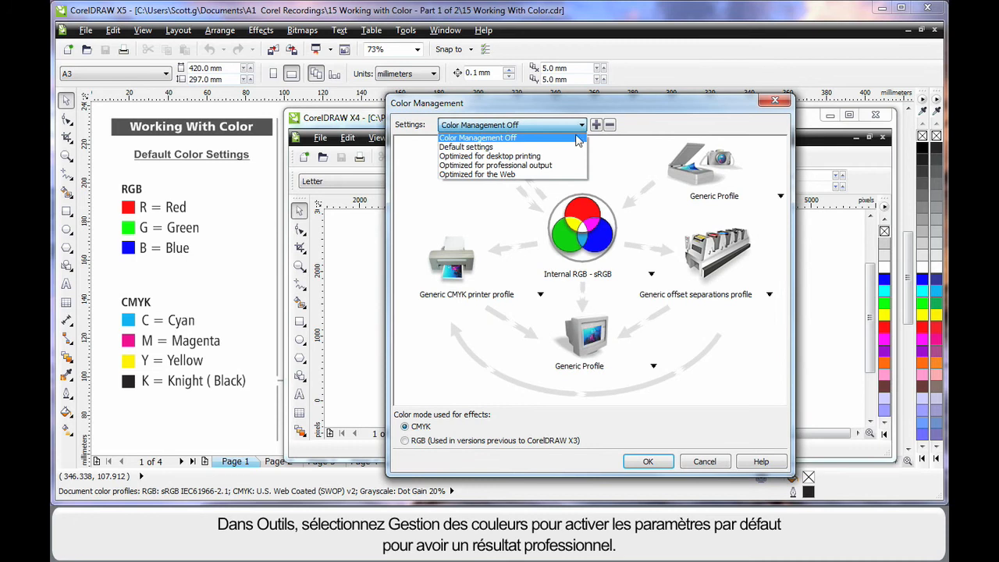
{"action": "left_click", "coordinate": [577, 167]}
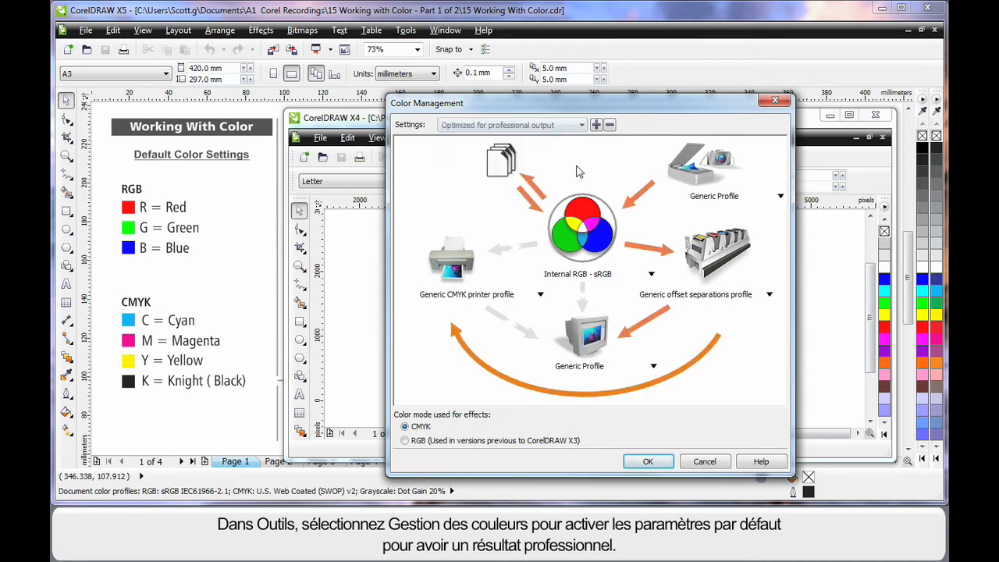
{"action": "left_click", "coordinate": [647, 462]}
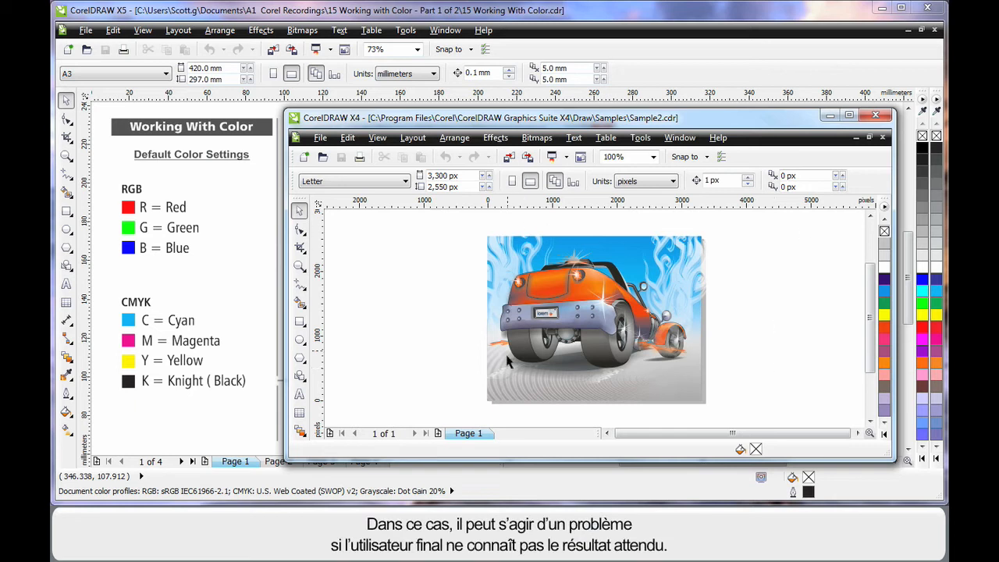
{"action": "left_click", "coordinate": [830, 114]}
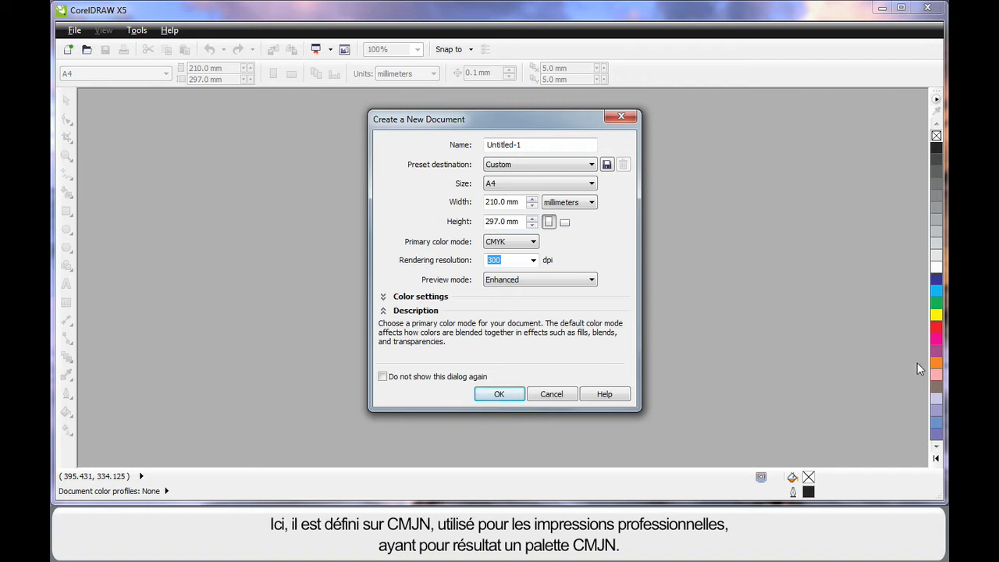
Create a new A4 document with RGB as its primary color mode, and close that document.
{"action": "left_click", "coordinate": [533, 243]}
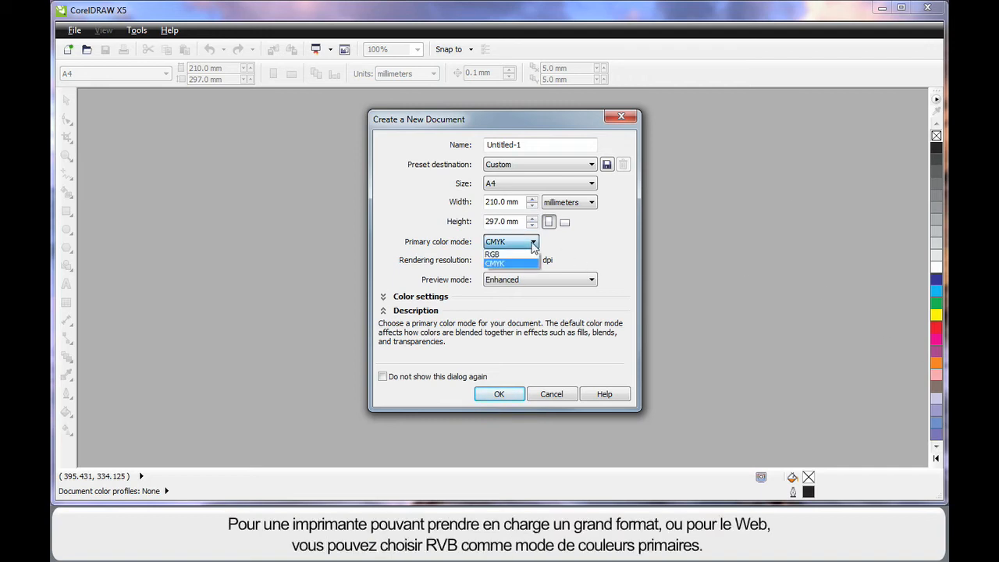
{"action": "left_click", "coordinate": [511, 256]}
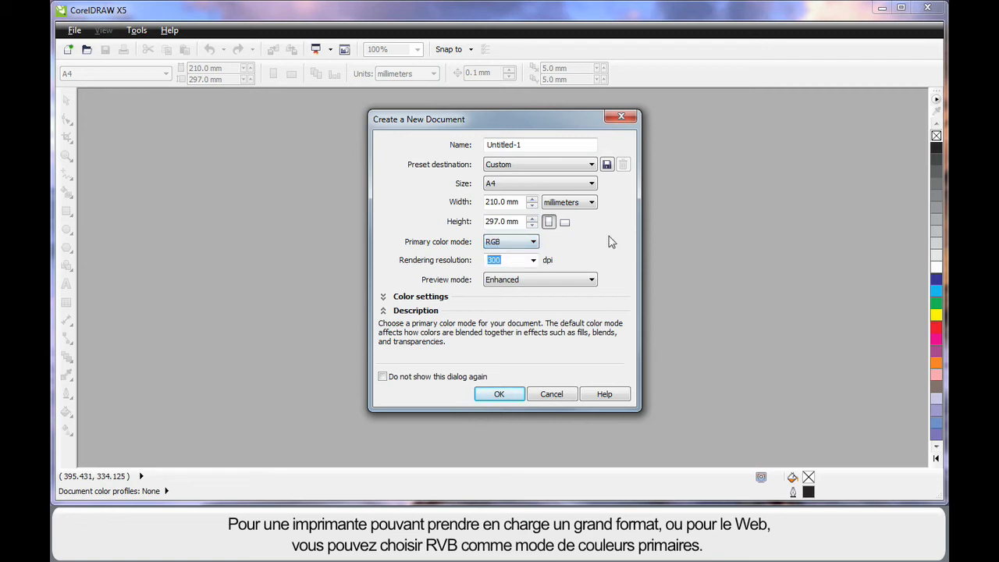
{"action": "left_click", "coordinate": [499, 394]}
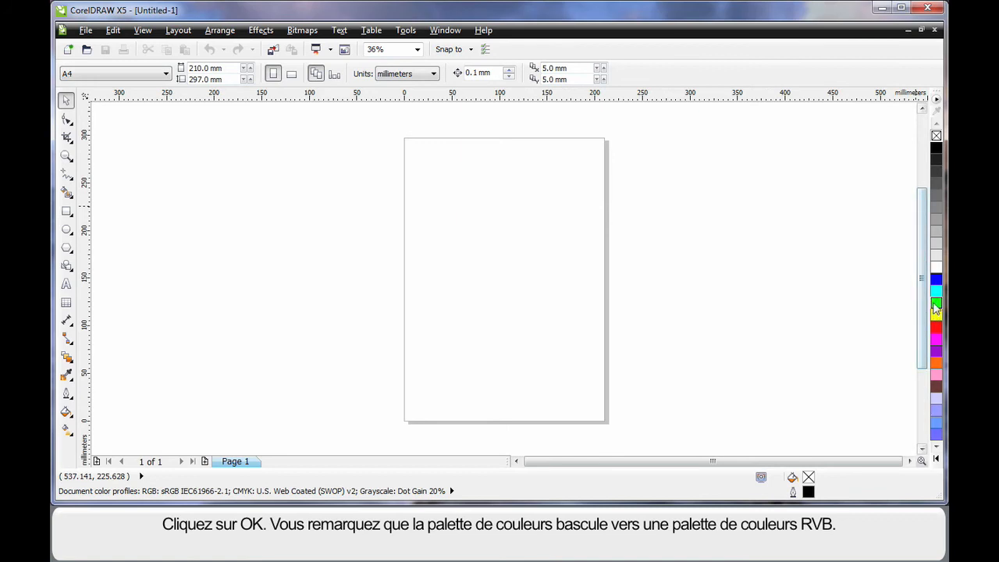
{"action": "mouse_move", "coordinate": [933, 304]}
{"action": "left_click", "coordinate": [934, 31]}
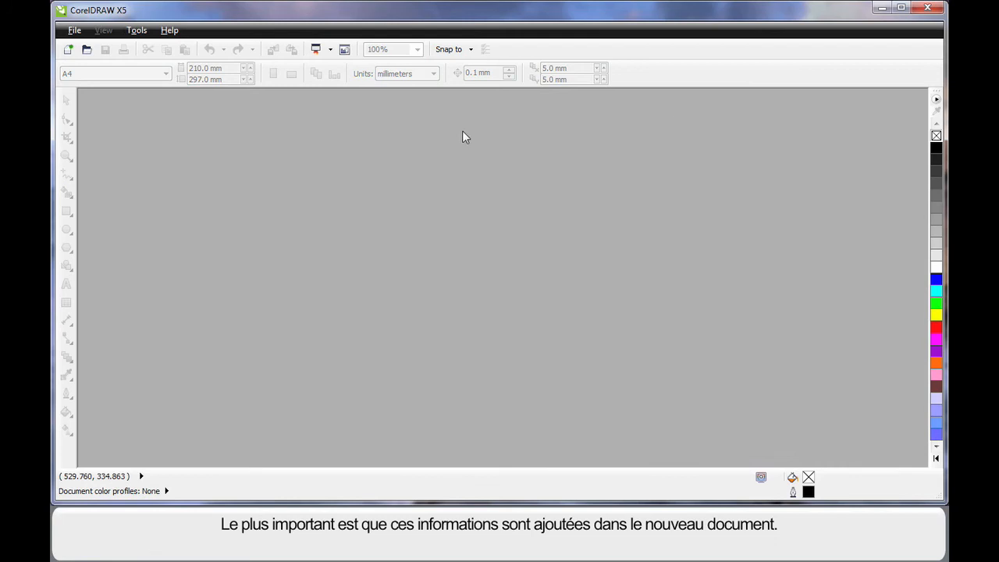
Examine the color settings and available CMYK profiles for a new document, and cancel its creation.
{"action": "left_click", "coordinate": [68, 50]}
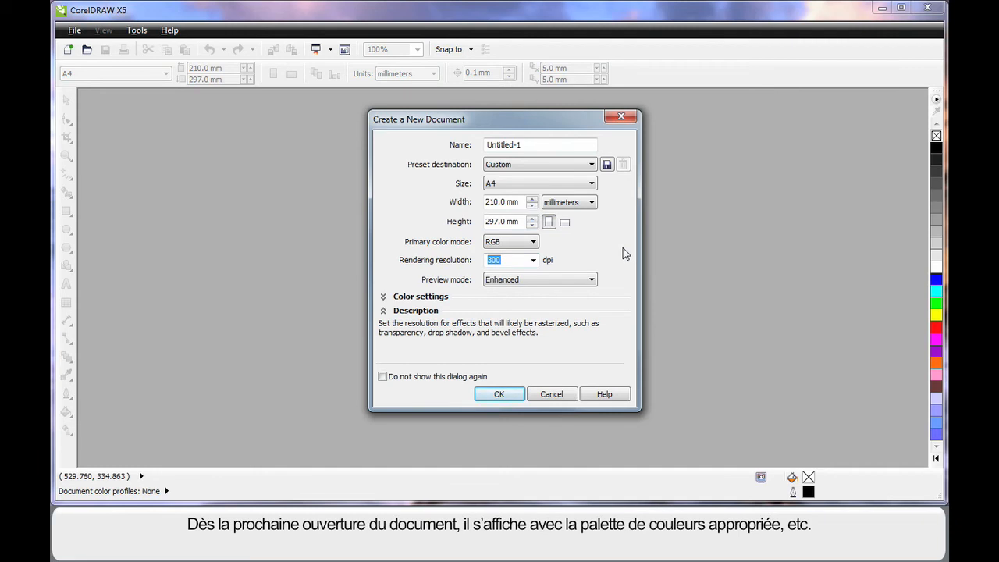
{"action": "mouse_move", "coordinate": [519, 243]}
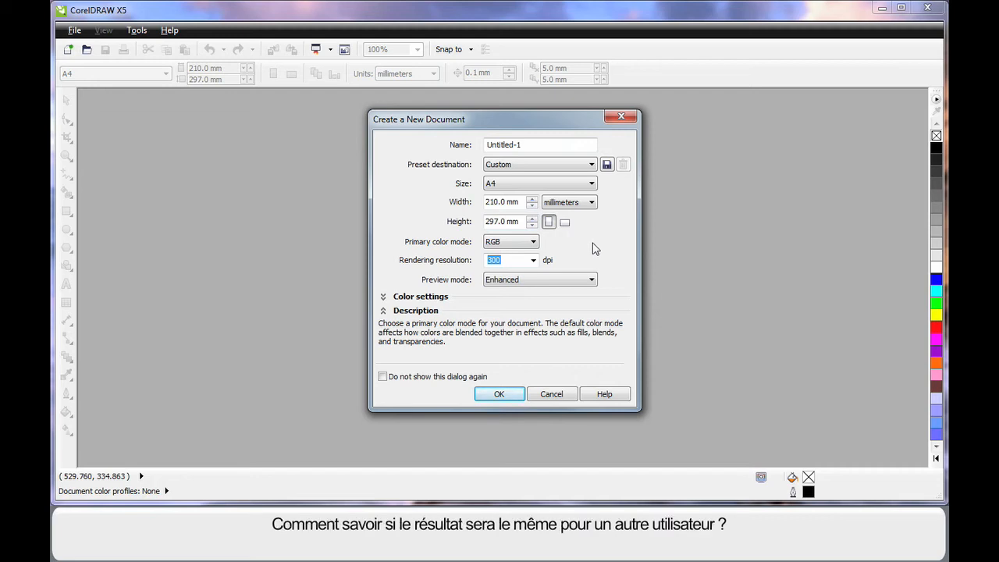
{"action": "left_click", "coordinate": [383, 300]}
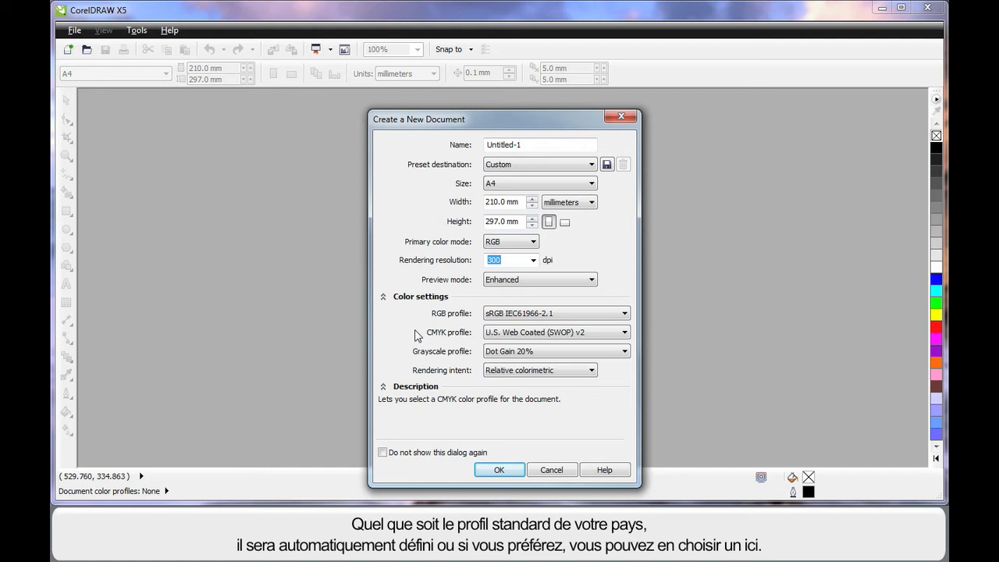
{"action": "left_click", "coordinate": [625, 334]}
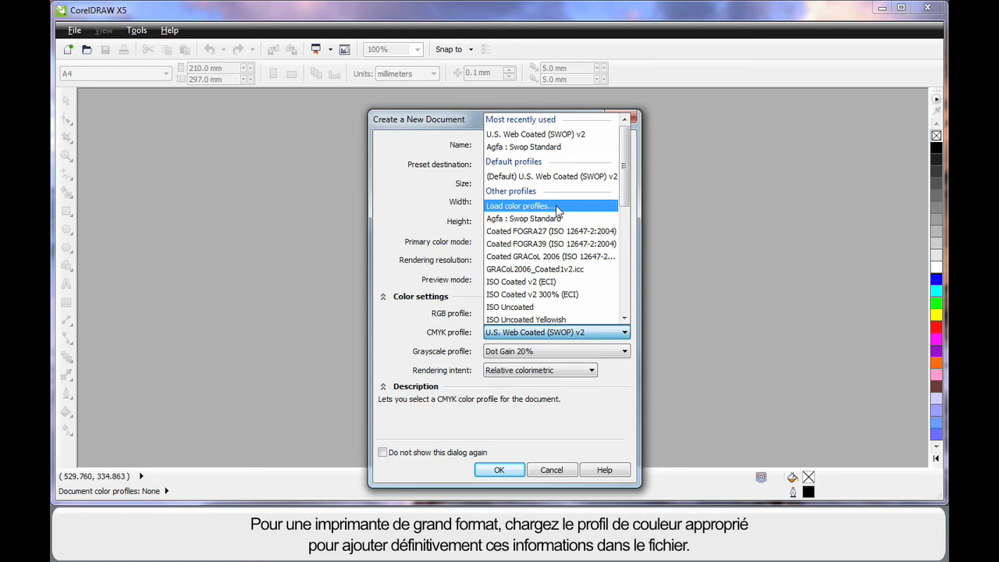
{"action": "left_click", "coordinate": [422, 208]}
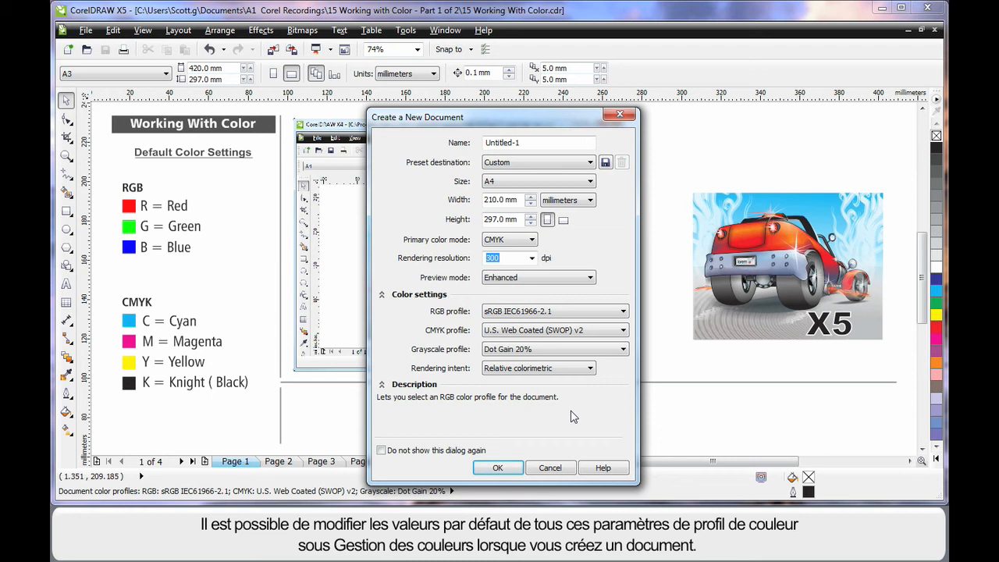
{"action": "left_click", "coordinate": [550, 468]}
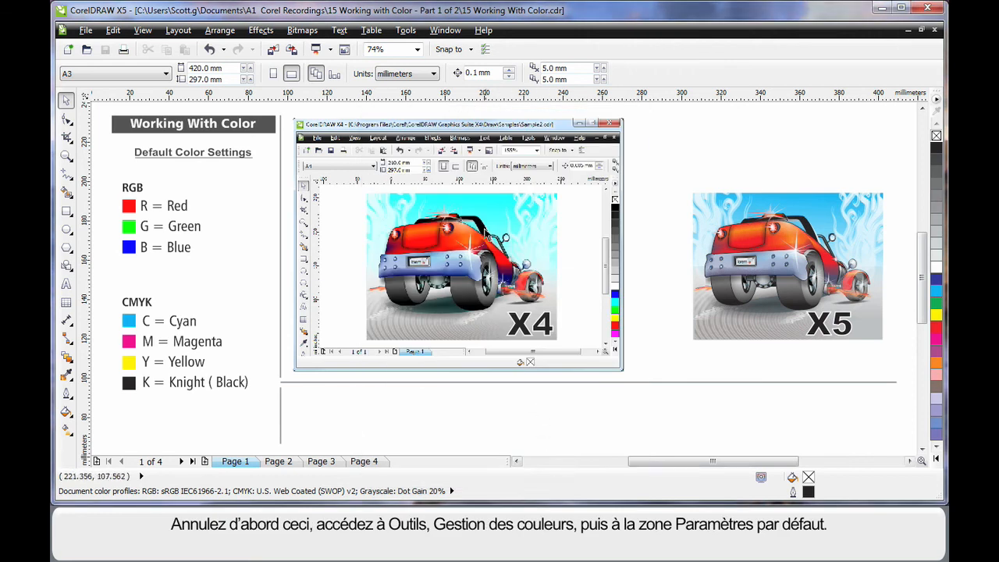
Open the default color management settings and review the default profiles and the policy options for opening RGB documents.
{"action": "left_click", "coordinate": [406, 31]}
{"action": "mouse_move", "coordinate": [441, 99]}
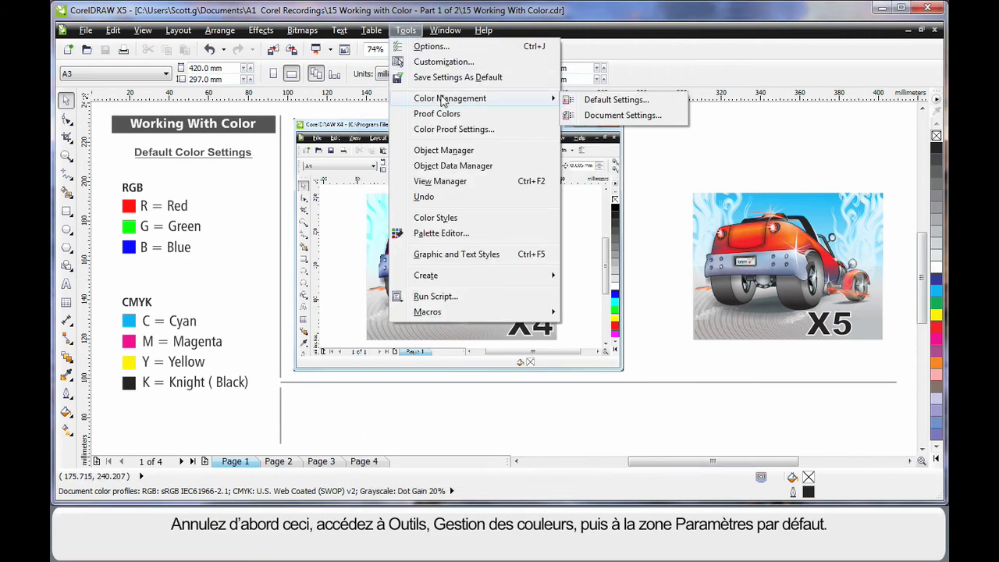
{"action": "left_click", "coordinate": [616, 100]}
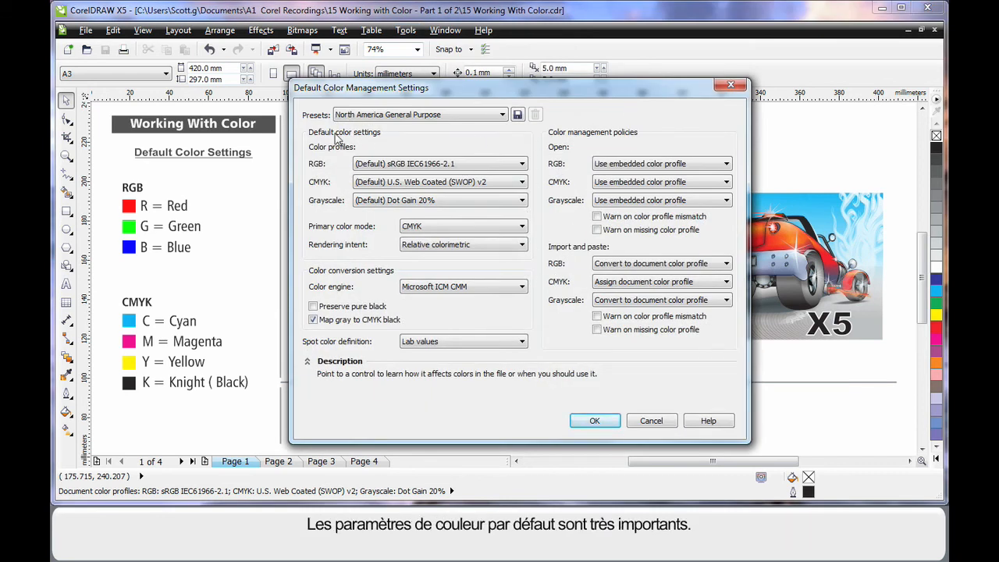
{"action": "mouse_move", "coordinate": [353, 260]}
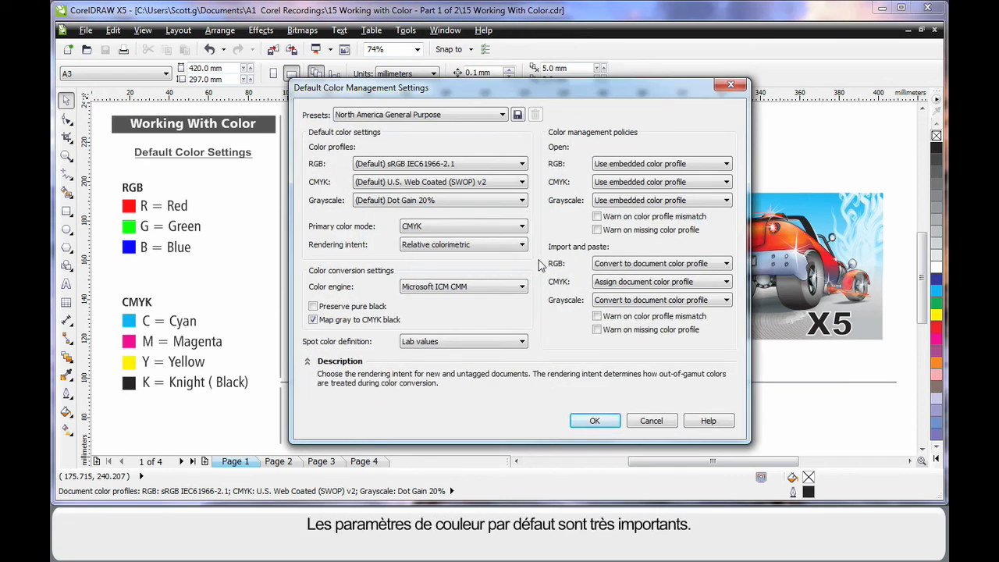
{"action": "mouse_move", "coordinate": [570, 138]}
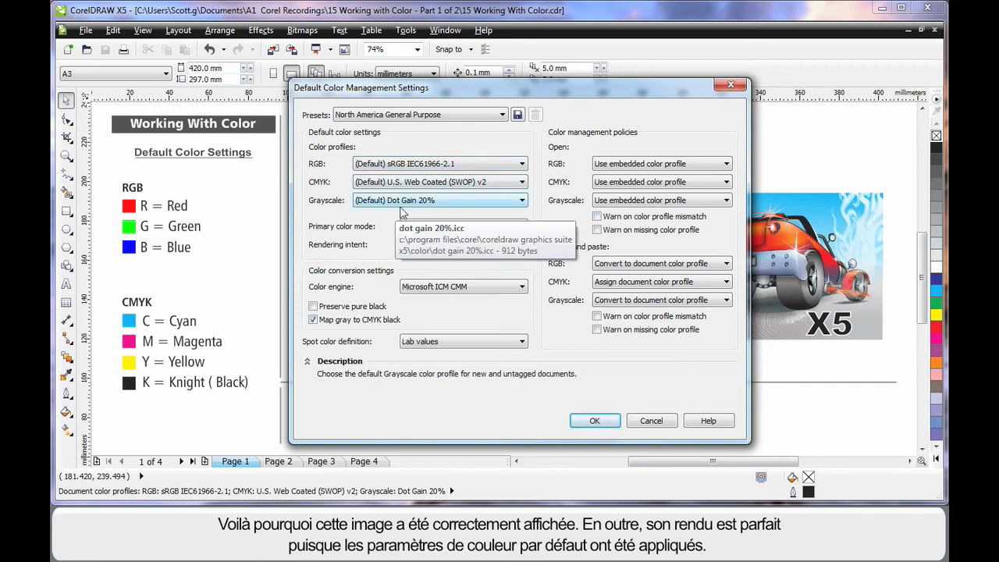
{"action": "left_click", "coordinate": [719, 167]}
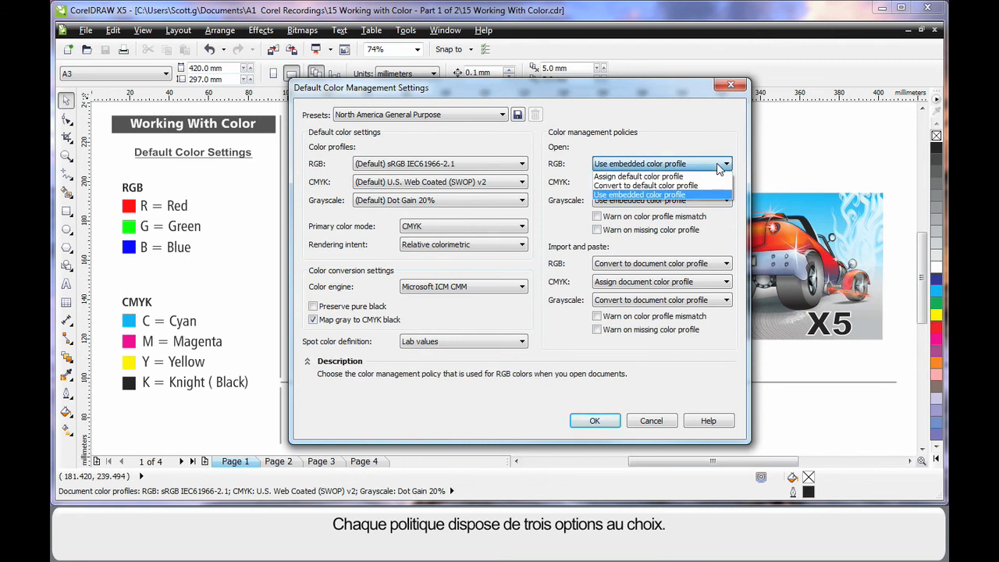
{"action": "left_click", "coordinate": [711, 148]}
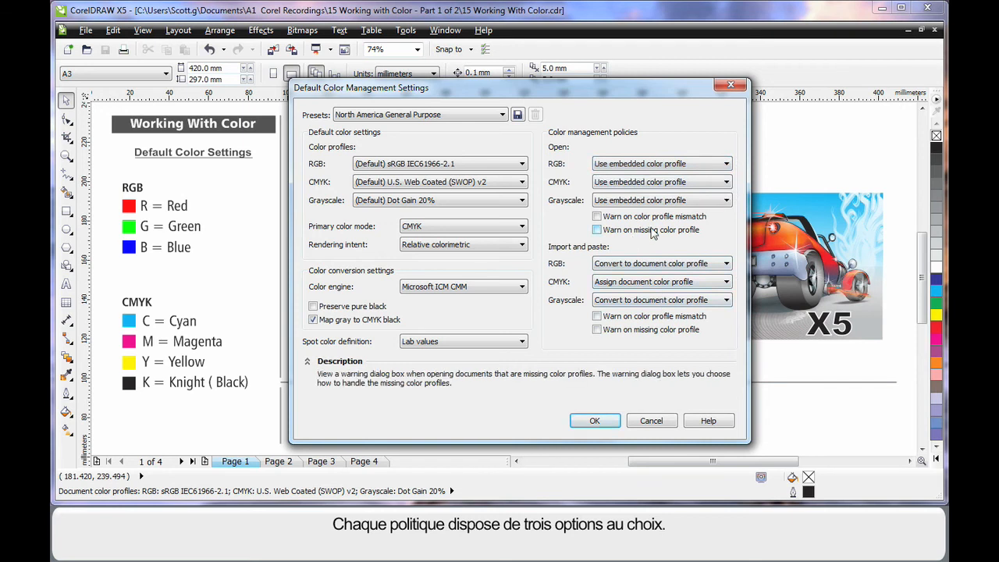
Enable the color profile mismatch and missing color profile warnings for opening documents, and apply the settings.
{"action": "left_click", "coordinate": [598, 218]}
{"action": "left_click", "coordinate": [597, 230]}
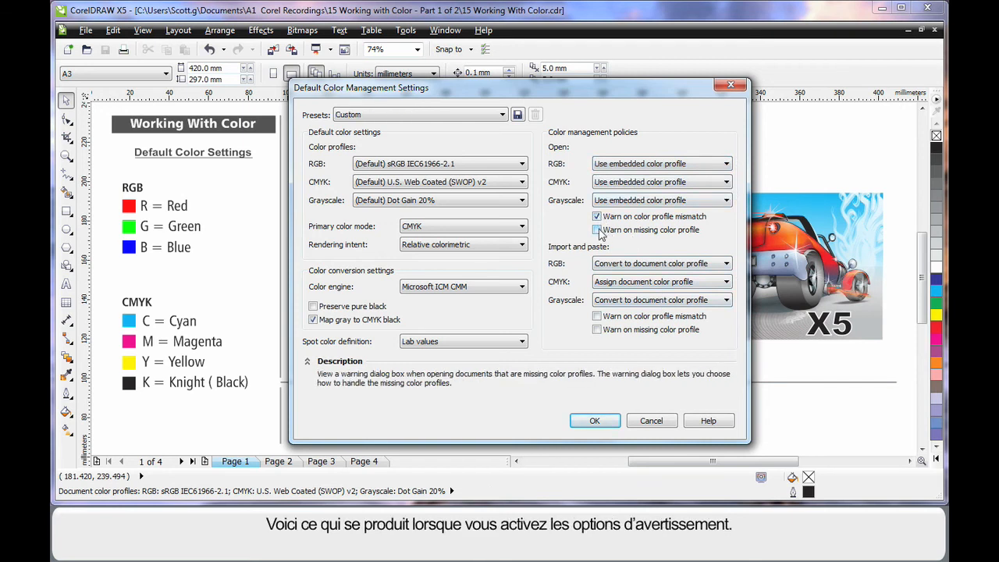
{"action": "left_click", "coordinate": [599, 423]}
Reopen the recent file 15 Working With Color.cdr.
{"action": "left_click", "coordinate": [83, 33]}
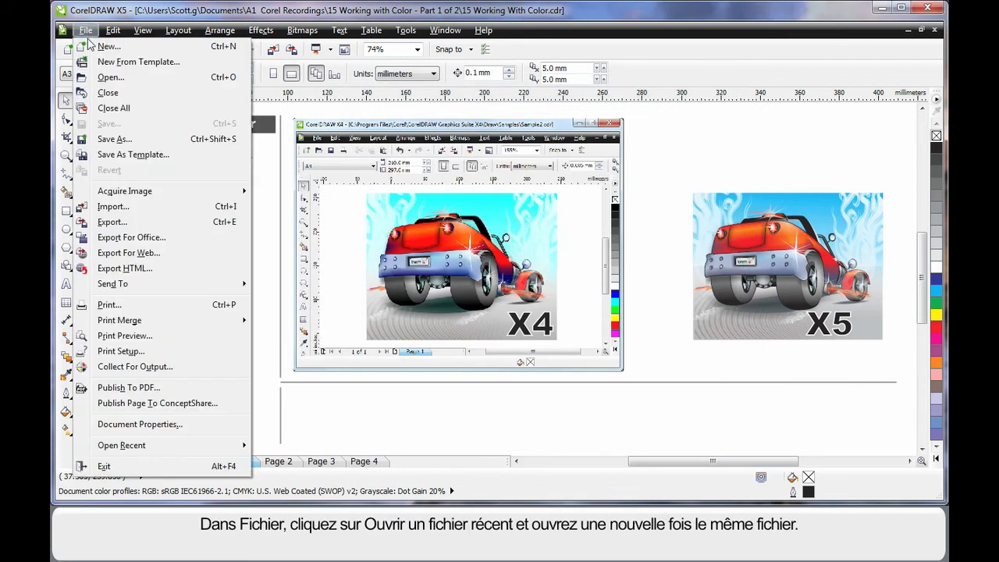
{"action": "mouse_move", "coordinate": [135, 451]}
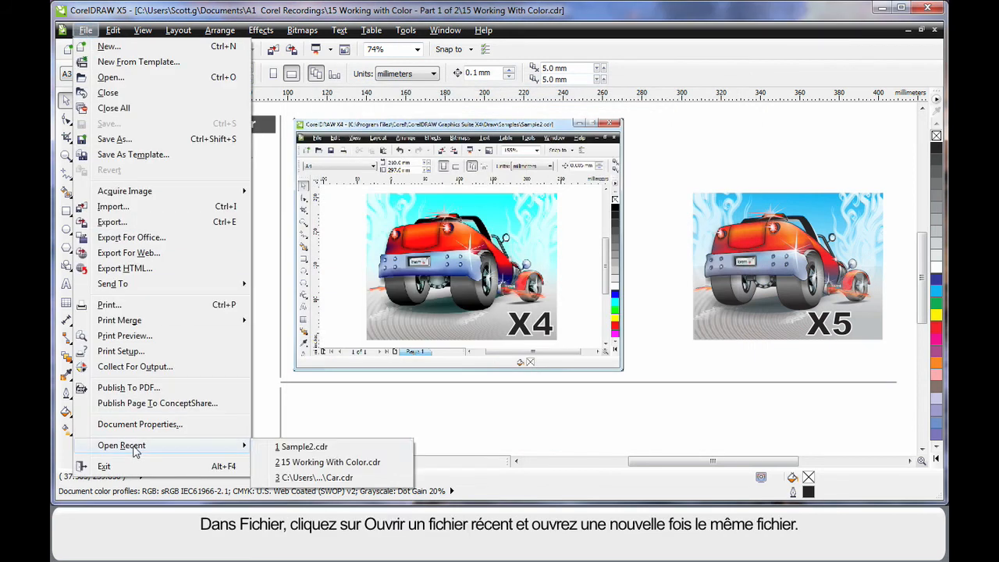
{"action": "left_click", "coordinate": [328, 461]}
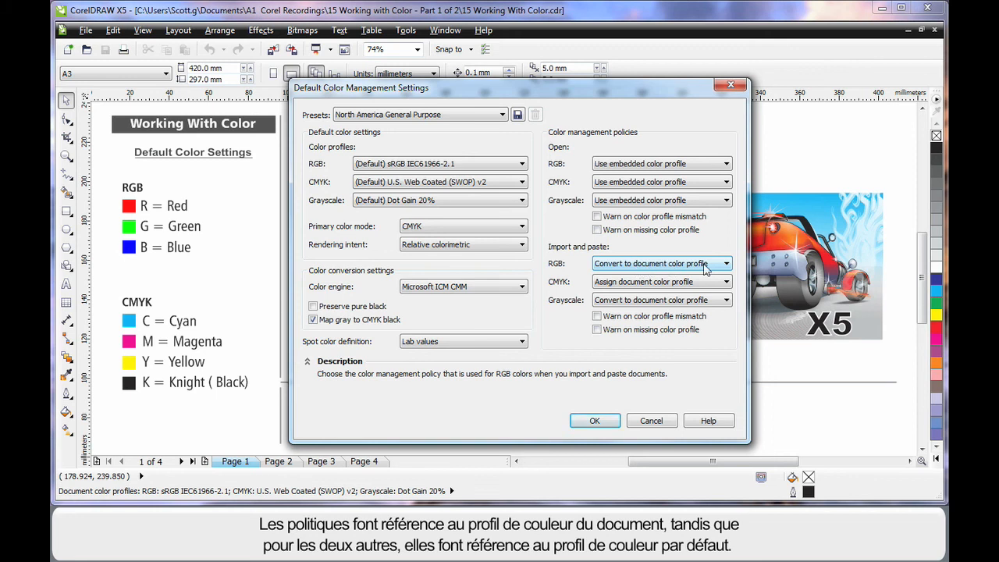
Compare the RGB opening policy options with the import and paste policies, and cancel the default color management settings.
{"action": "left_click", "coordinate": [709, 166]}
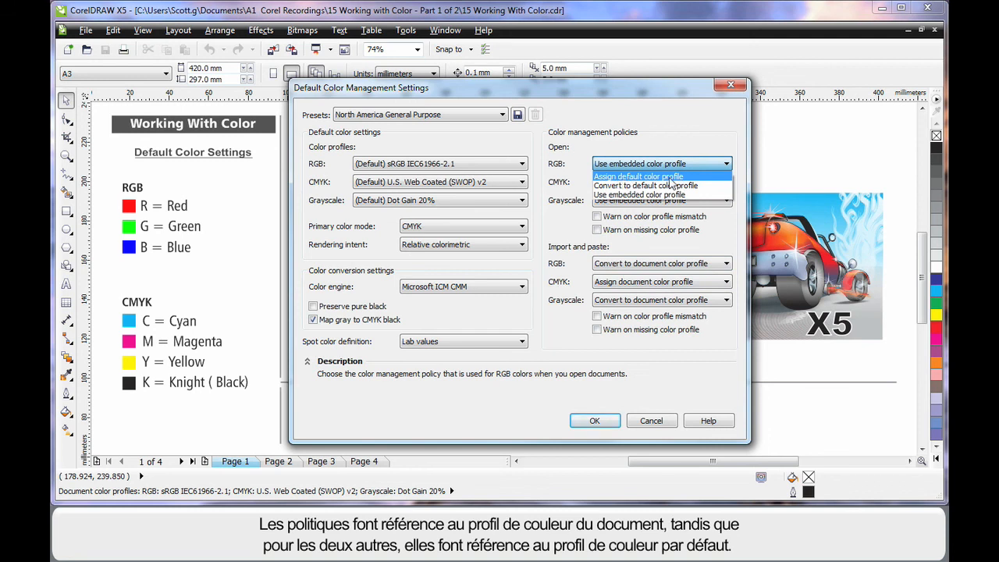
{"action": "left_click", "coordinate": [702, 142]}
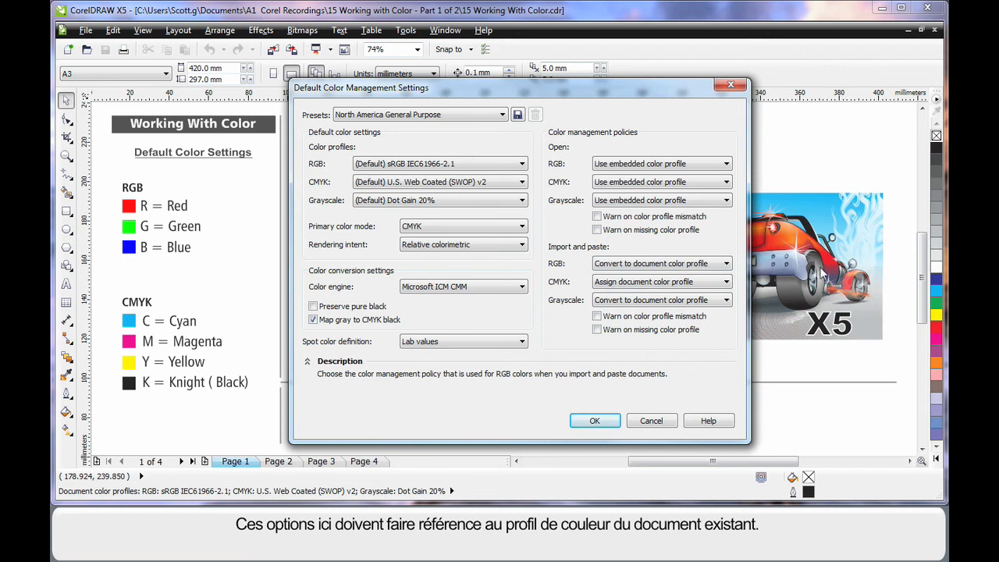
{"action": "left_click", "coordinate": [652, 421]}
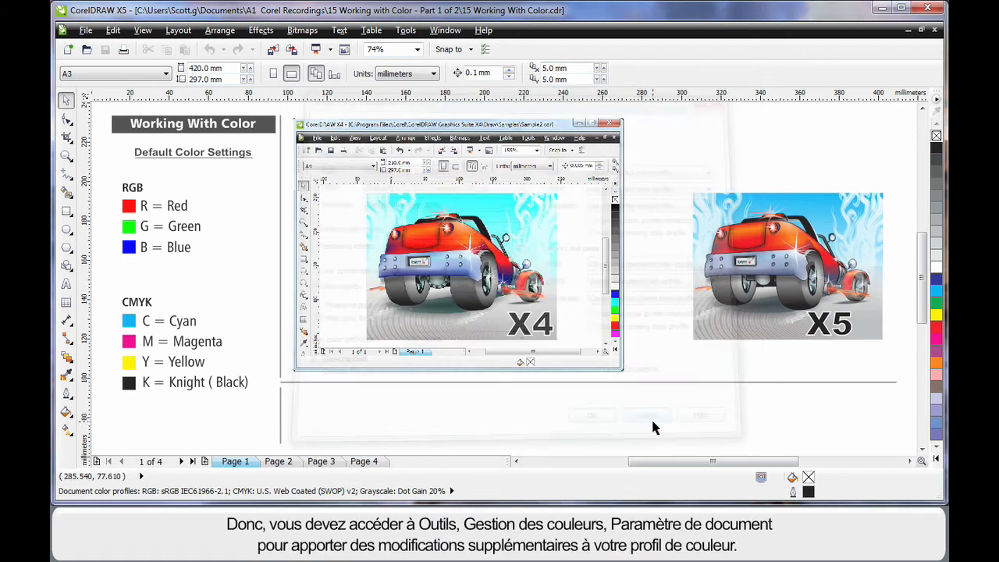
Open the document color settings and switch the primary color mode to RGB and back to CMYK.
{"action": "left_click", "coordinate": [405, 32]}
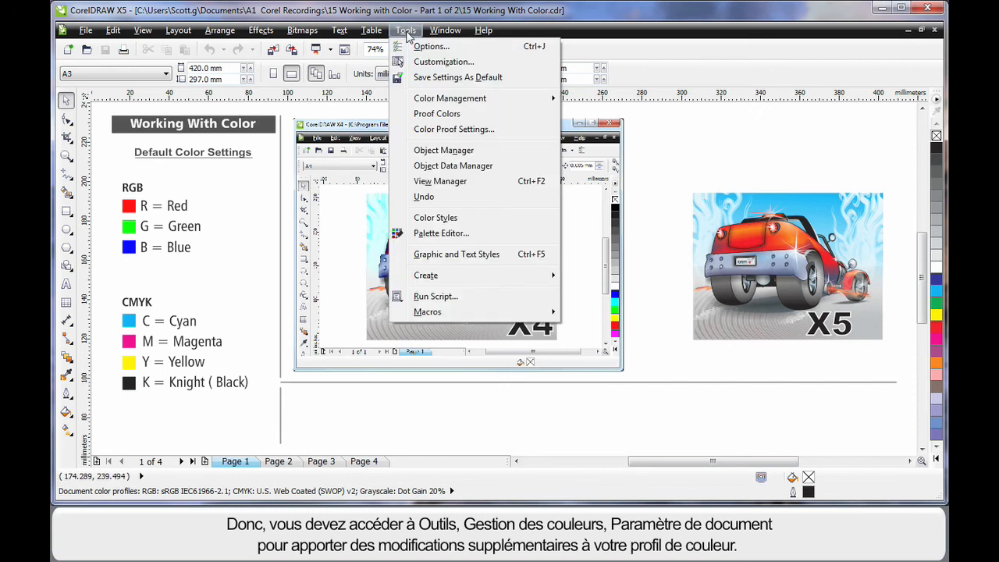
{"action": "mouse_move", "coordinate": [439, 99]}
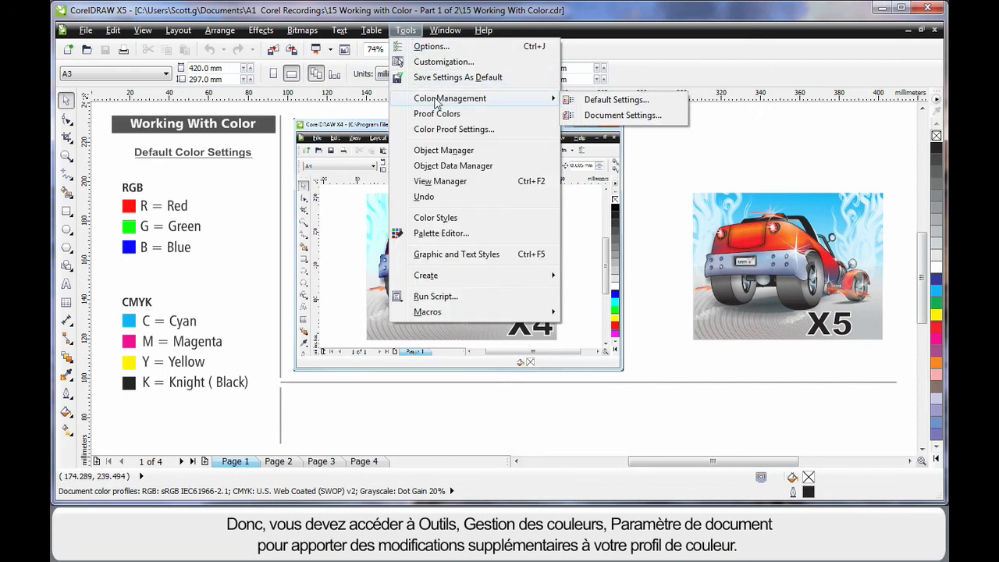
{"action": "left_click", "coordinate": [622, 115]}
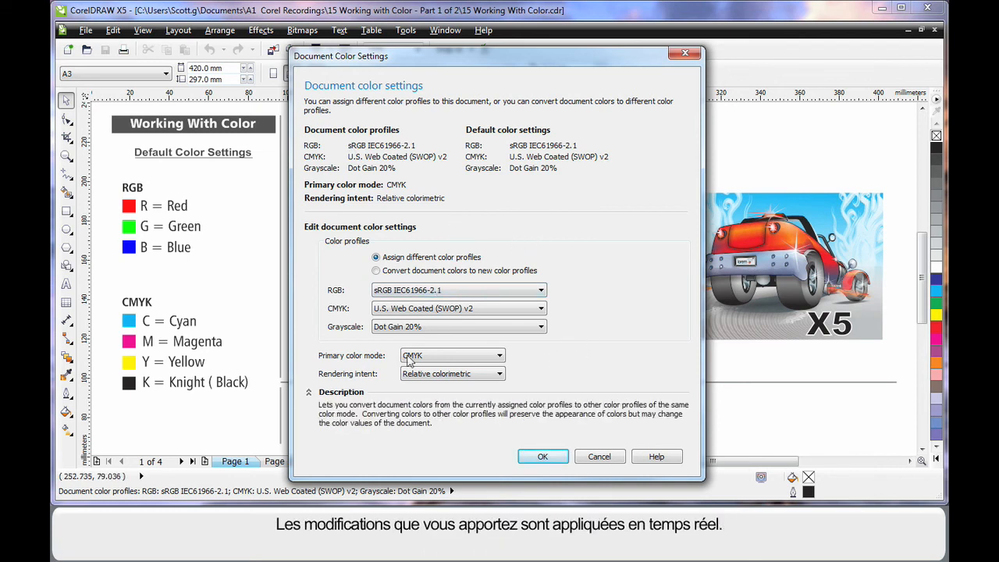
{"action": "left_click", "coordinate": [471, 357]}
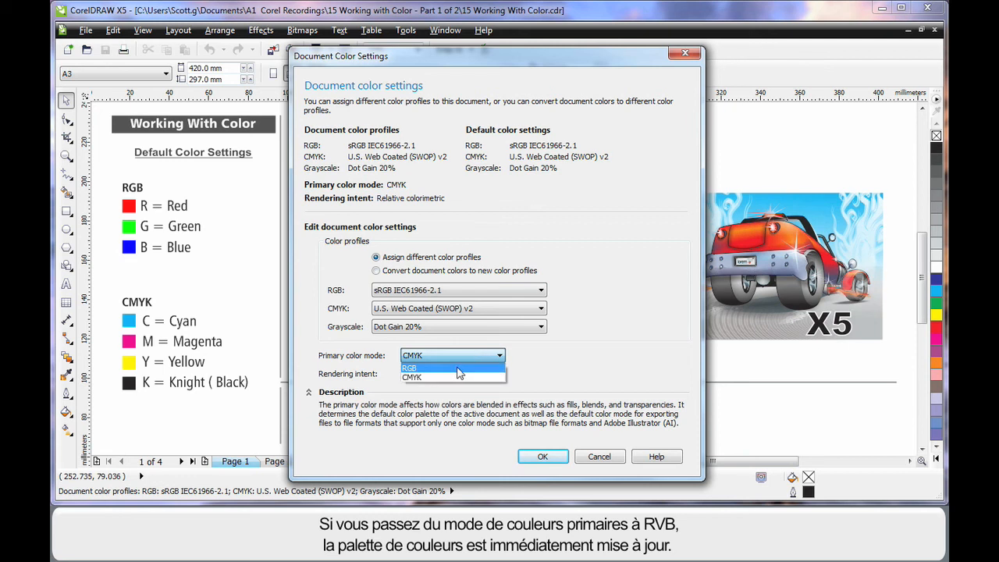
{"action": "left_click", "coordinate": [456, 367]}
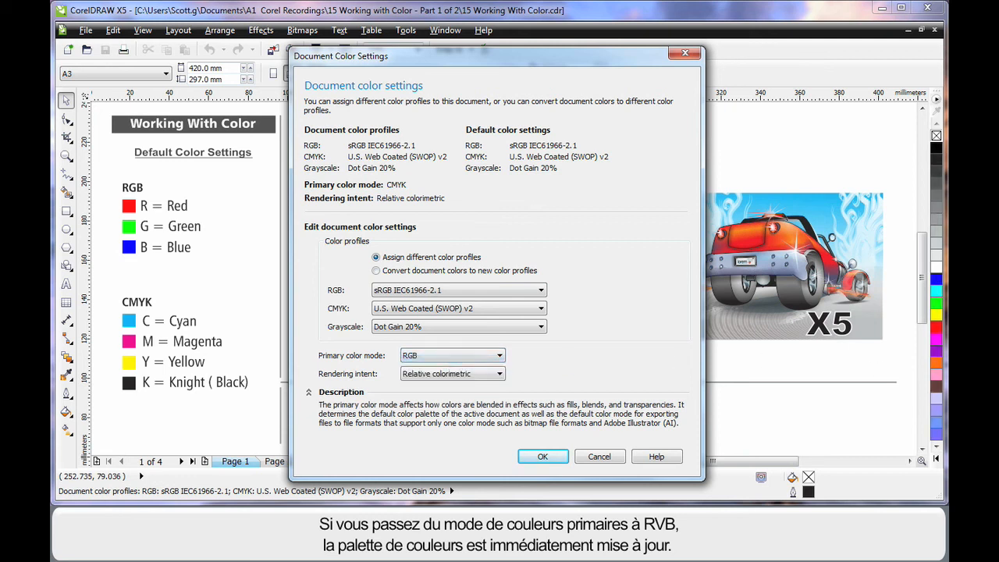
{"action": "left_click", "coordinate": [488, 356]}
{"action": "left_click", "coordinate": [471, 379]}
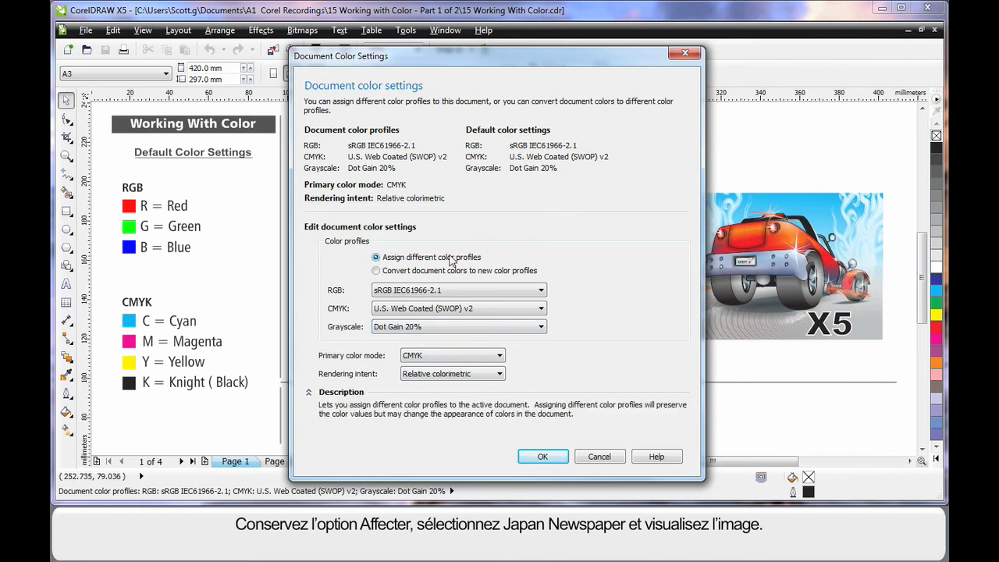
Try assigning the Japan Color 2002 Newspaper profile to the document's CMYK colors, and switch to converting document colors to new color profiles.
{"action": "left_click", "coordinate": [535, 309]}
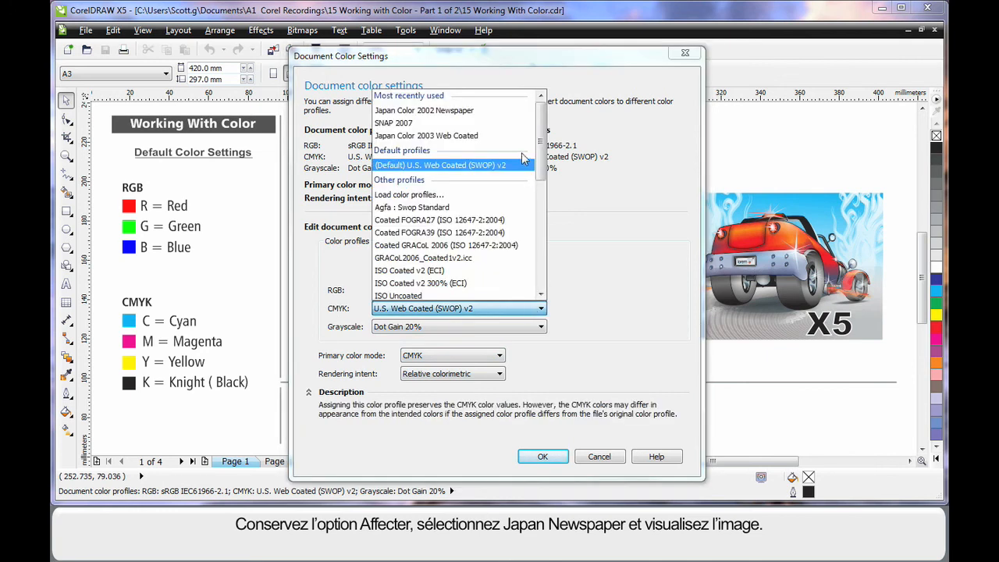
{"action": "left_click_drag", "start_coordinate": [541, 160], "coordinate": [542, 224]}
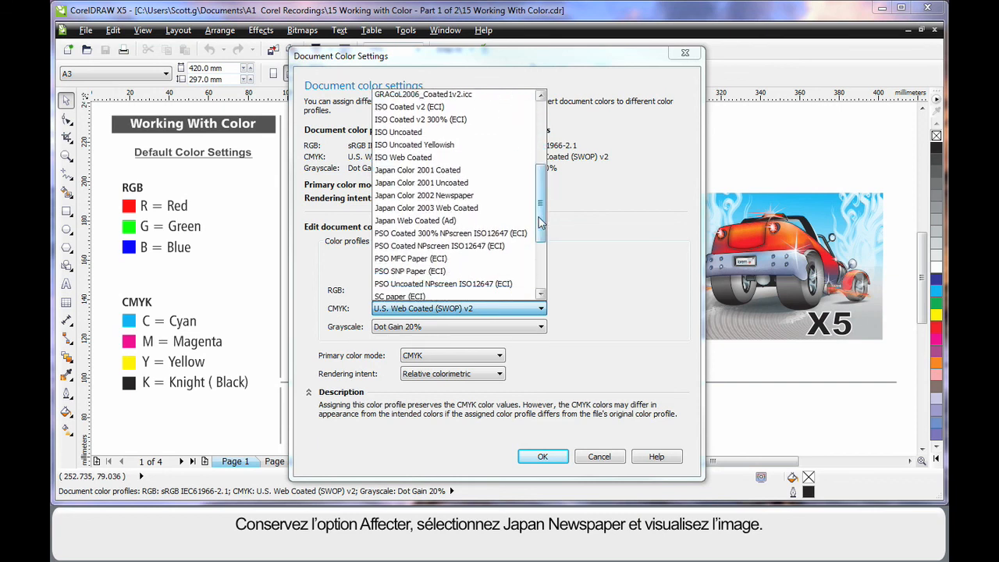
{"action": "left_click", "coordinate": [468, 197]}
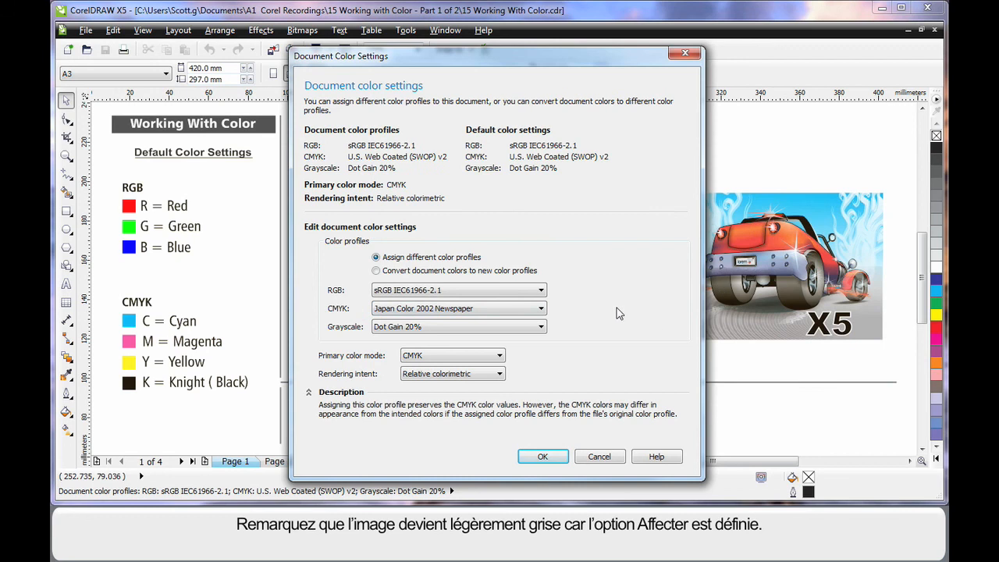
{"action": "mouse_move", "coordinate": [412, 260]}
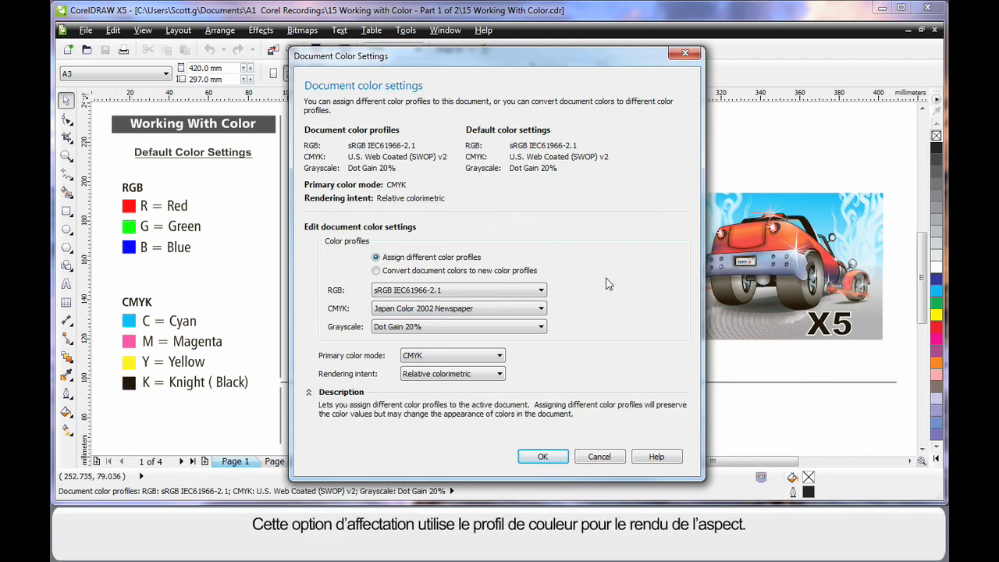
{"action": "mouse_move", "coordinate": [542, 313]}
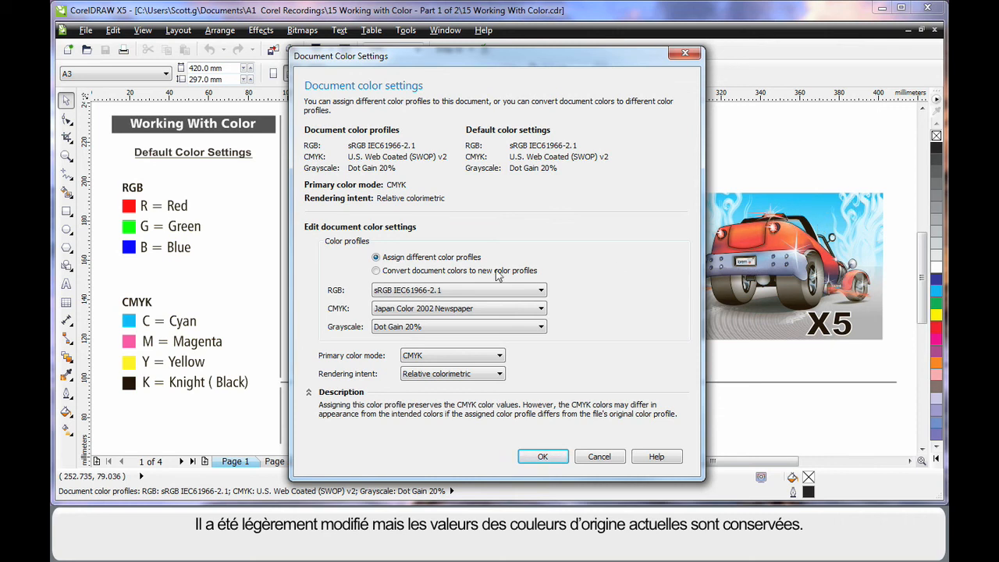
{"action": "left_click", "coordinate": [375, 271]}
{"action": "left_click", "coordinate": [376, 271]}
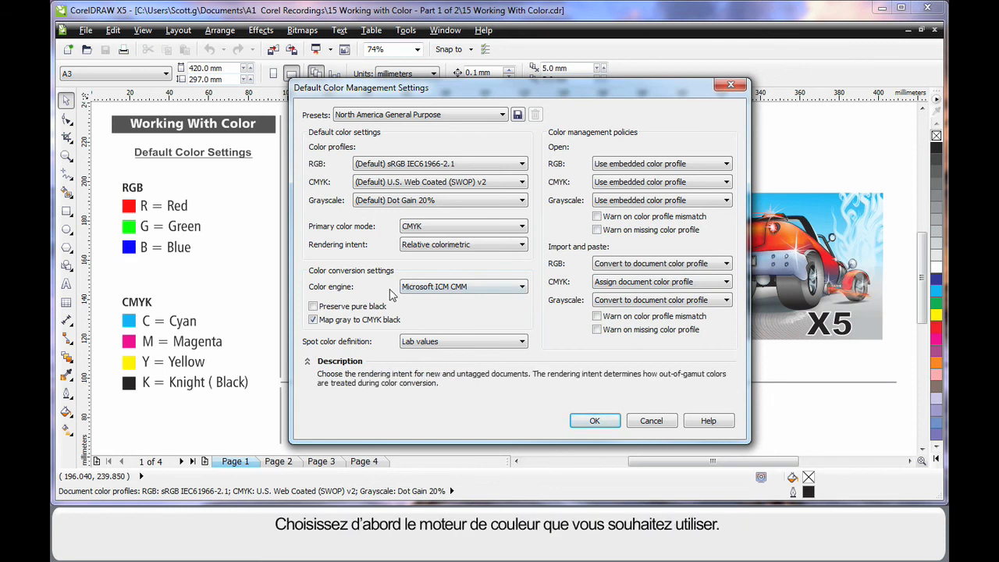
Review the default color engine and spot color definition options, selecting Microsoft ICM CMM and Lab values.
{"action": "left_click", "coordinate": [522, 288]}
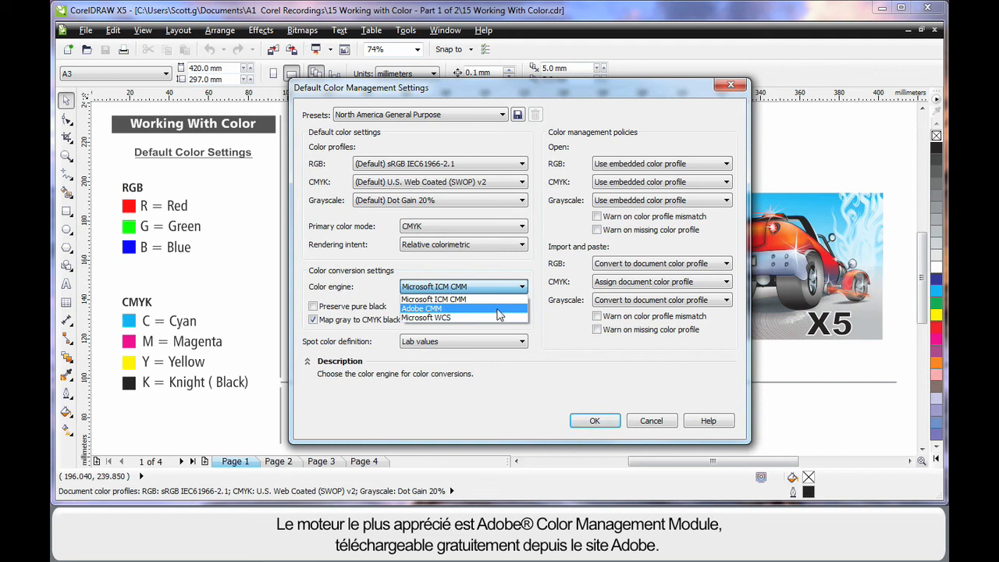
{"action": "left_click", "coordinate": [454, 301]}
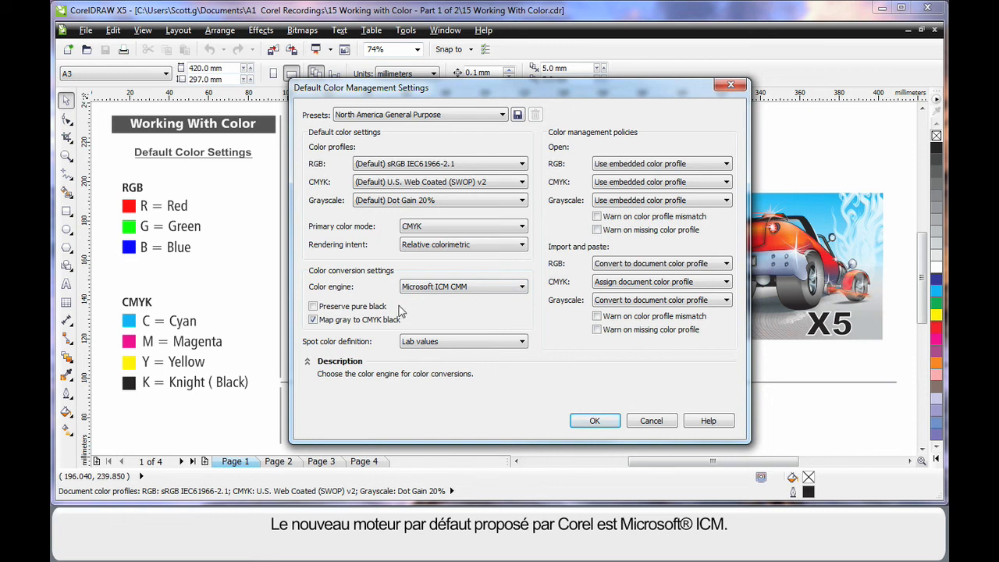
{"action": "mouse_move", "coordinate": [399, 308]}
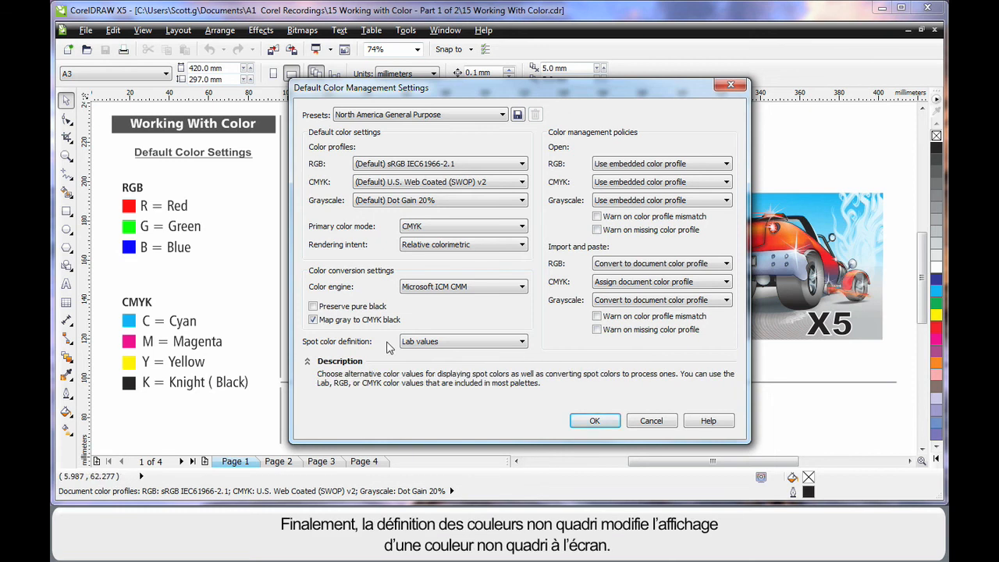
{"action": "left_click", "coordinate": [525, 344]}
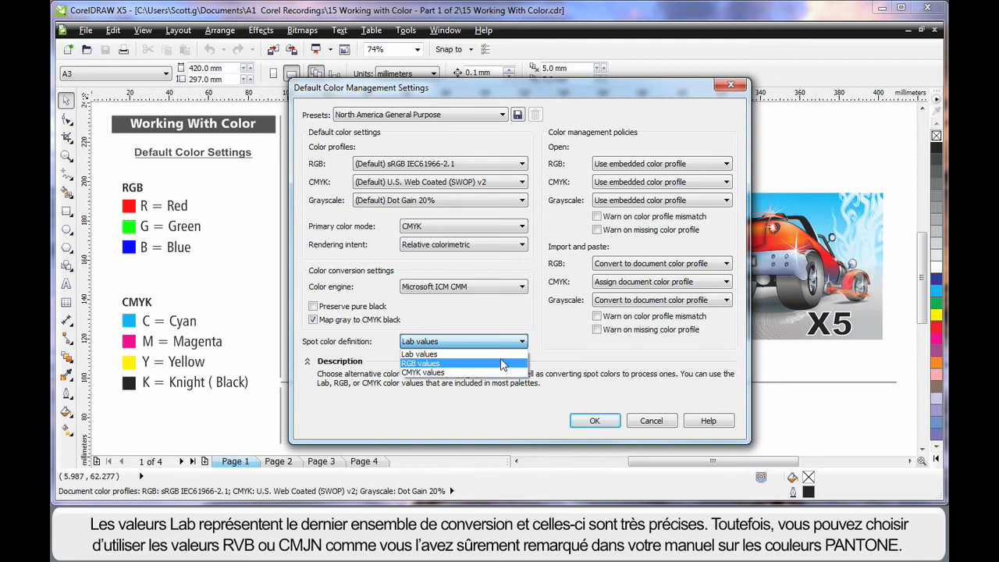
{"action": "left_click", "coordinate": [503, 354]}
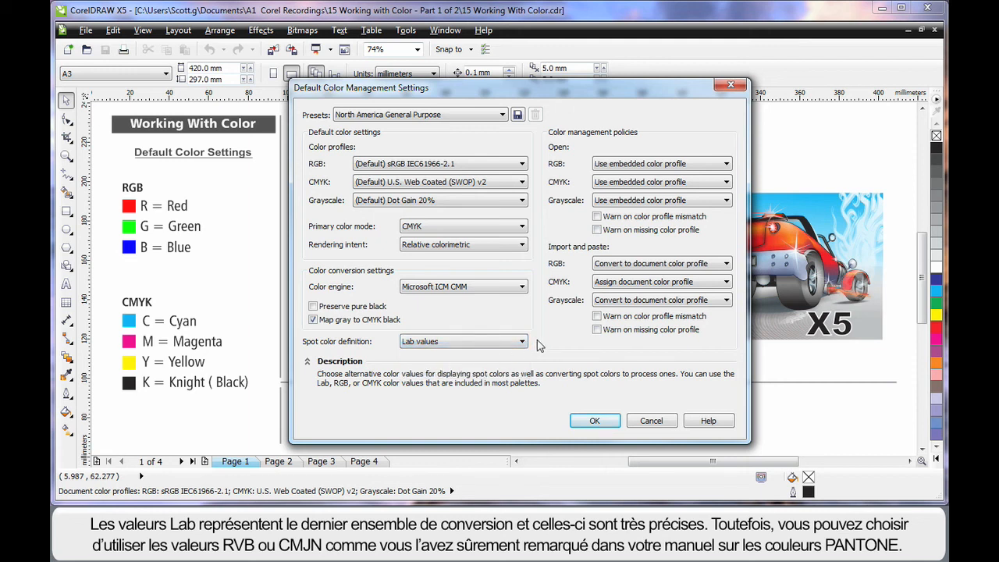